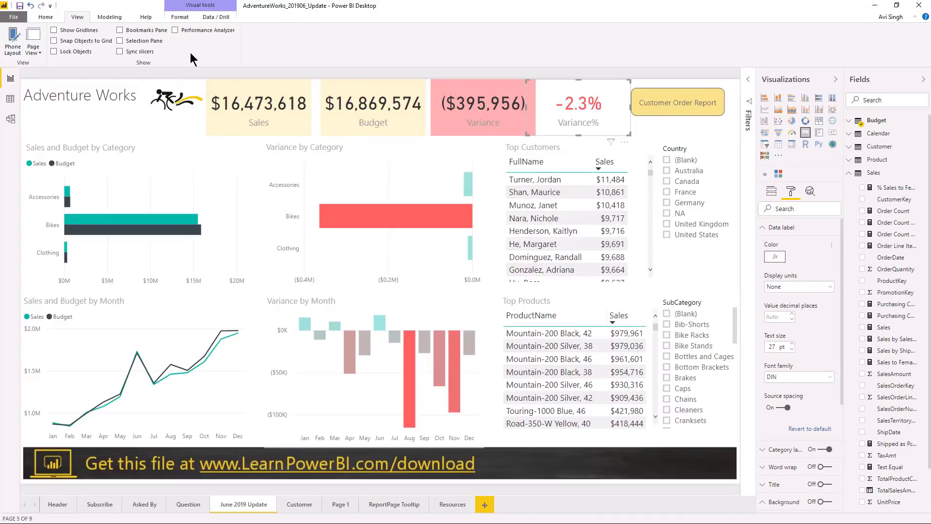
# Browse the Power BI ribbon's Modeling, Help, View and Home tabs.
pyautogui.click(107, 19)
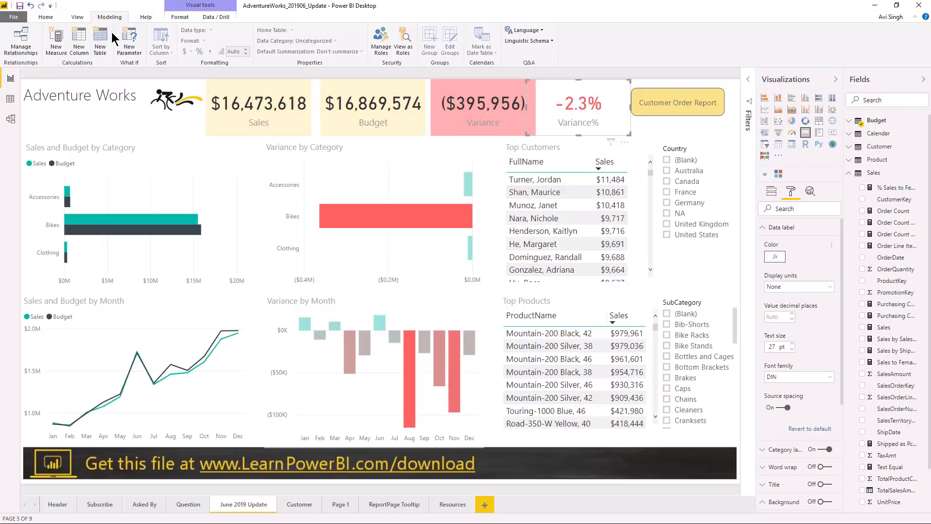
pyautogui.click(136, 20)
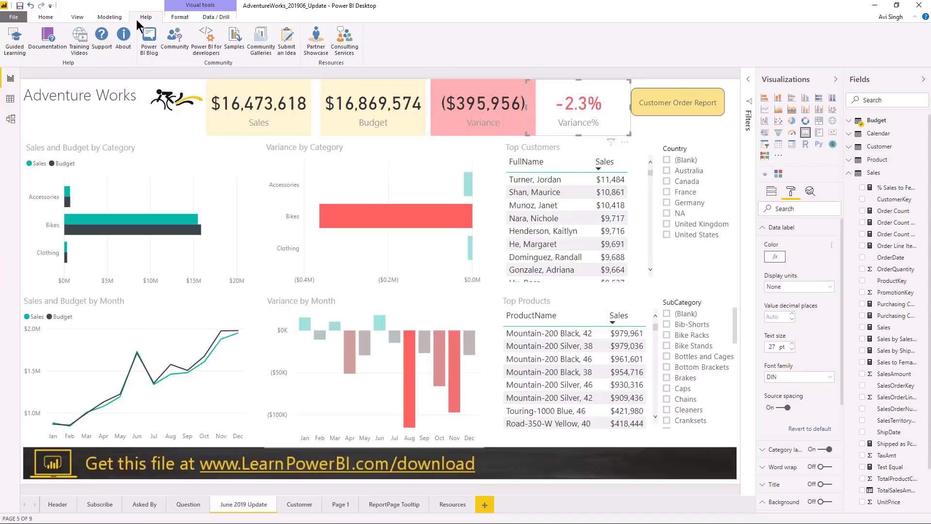
pyautogui.click(112, 18)
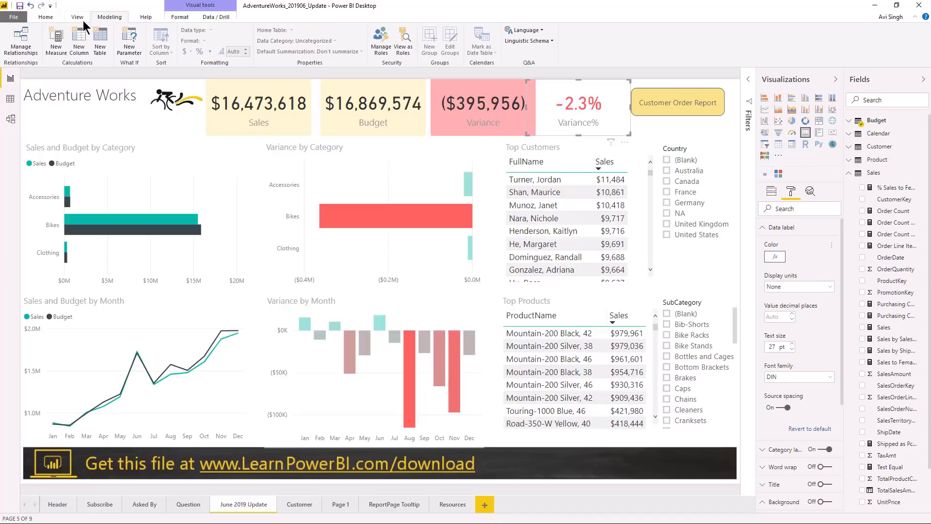
pyautogui.click(84, 20)
pyautogui.click(51, 21)
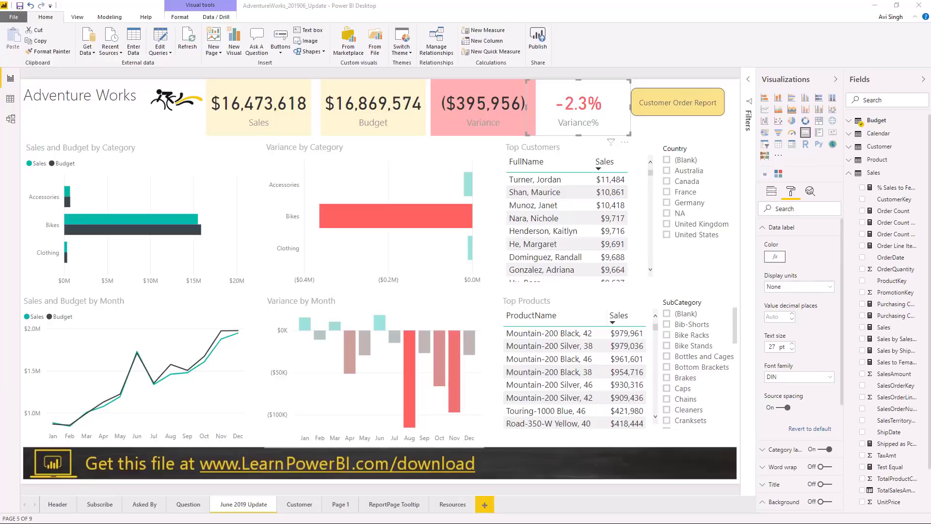
# In Excel, select the subcategory sales chart, its value axis, legend and chart area.
pyautogui.hotkey('alt', 'Tab')
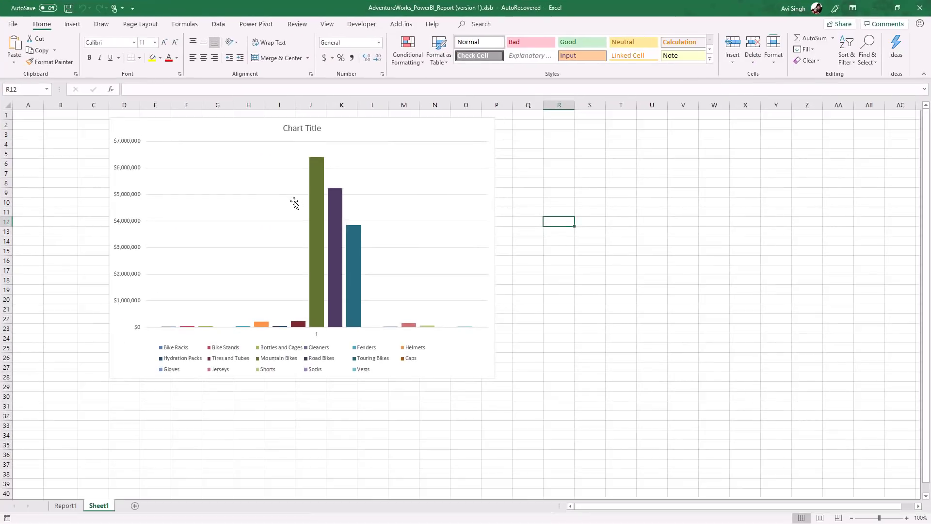
pyautogui.click(138, 254)
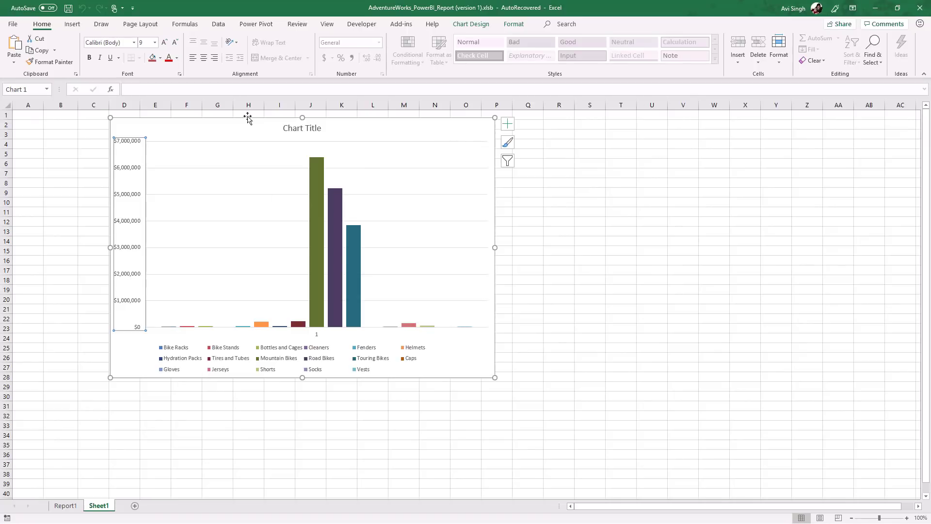
pyautogui.hotkey('ctrl', '1')
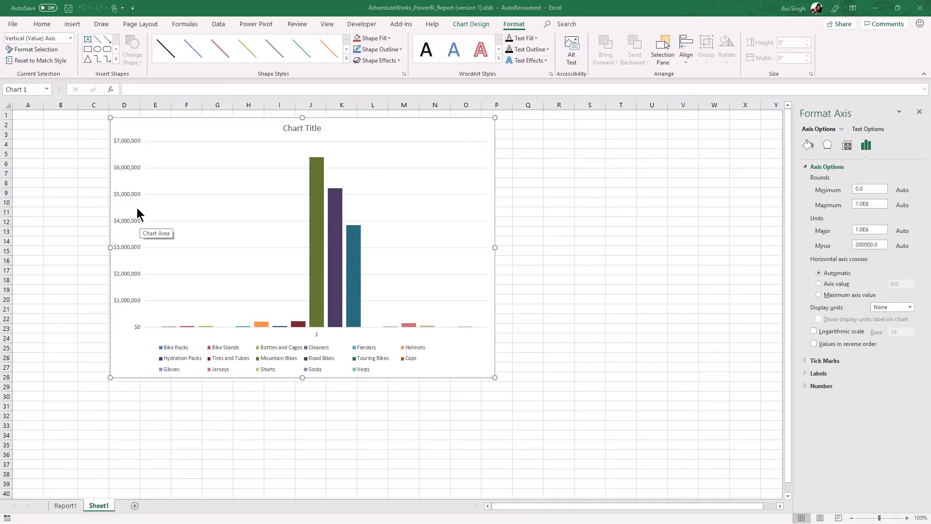
pyautogui.click(131, 175)
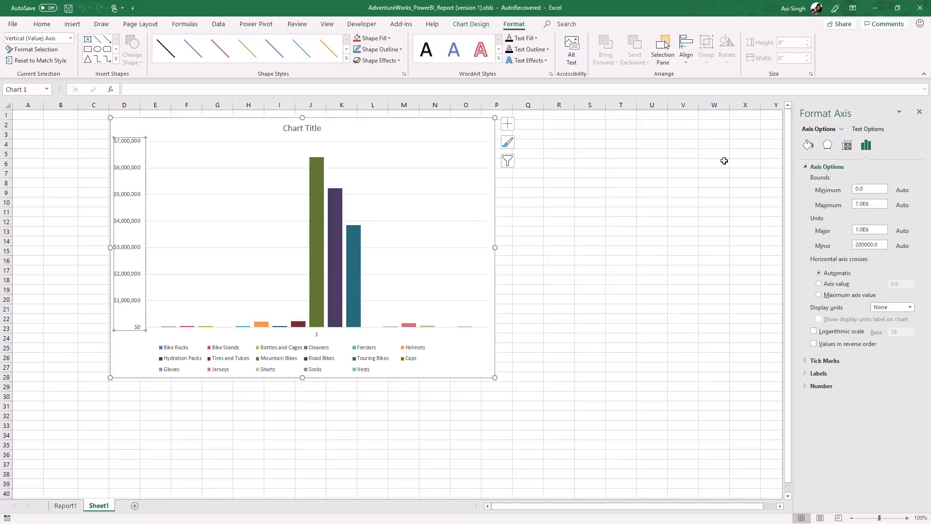
pyautogui.click(317, 348)
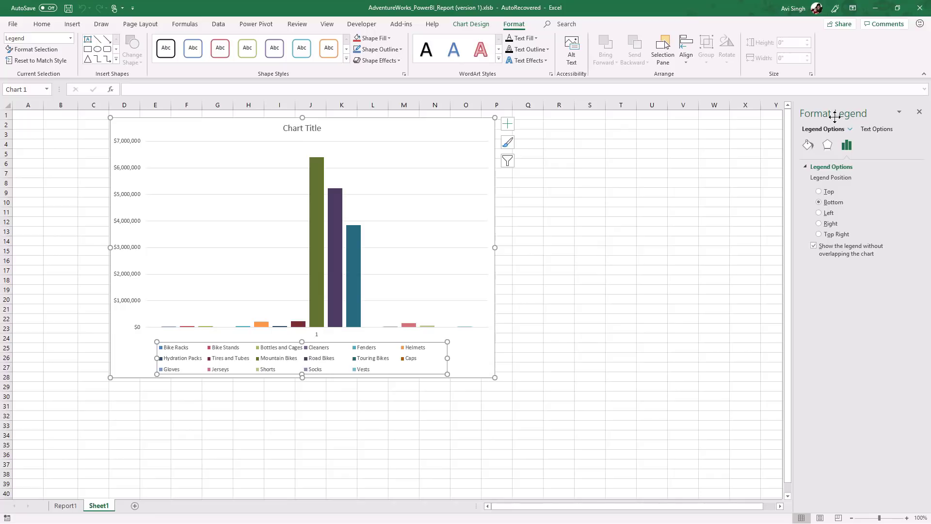
pyautogui.click(313, 137)
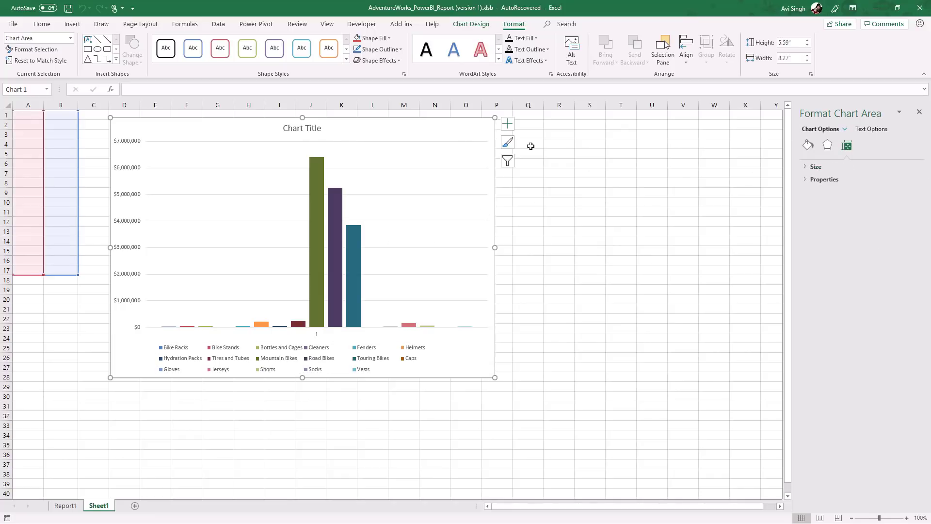
pyautogui.click(562, 24)
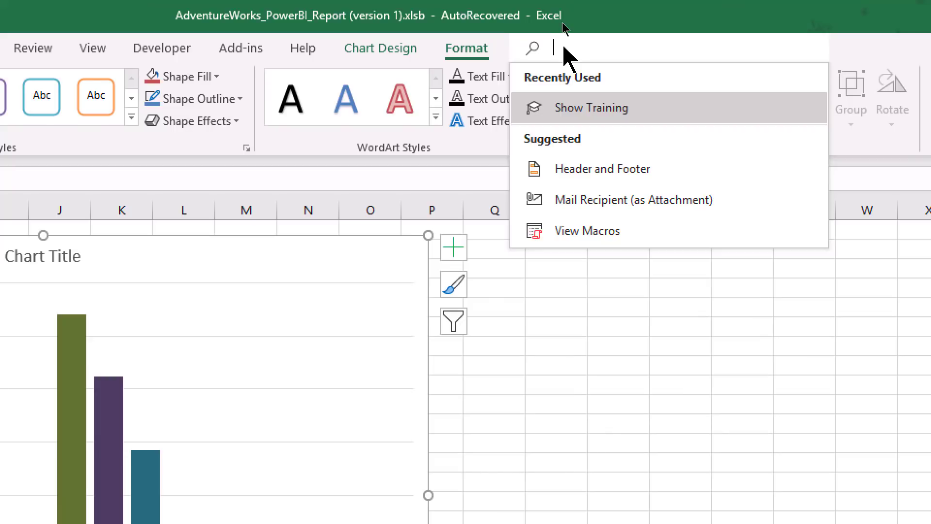
pyautogui.write('change a')
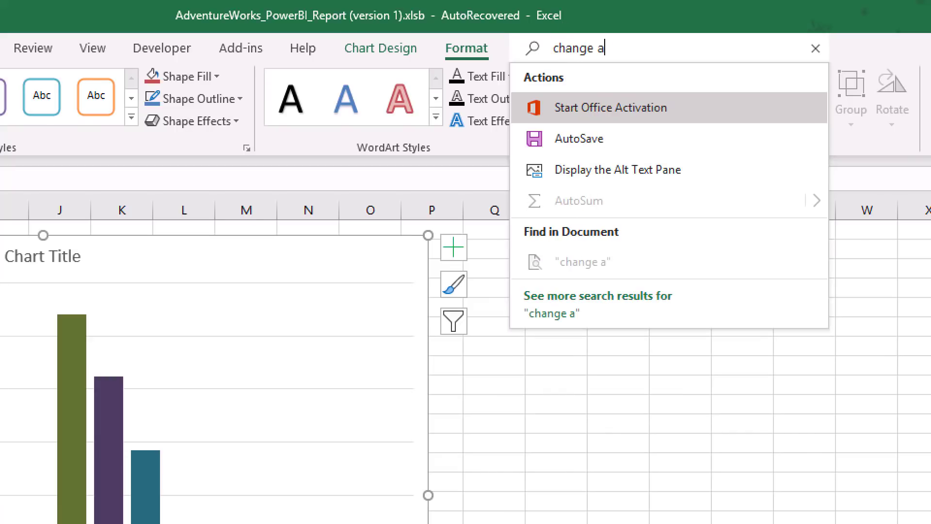
pyautogui.write('xis')
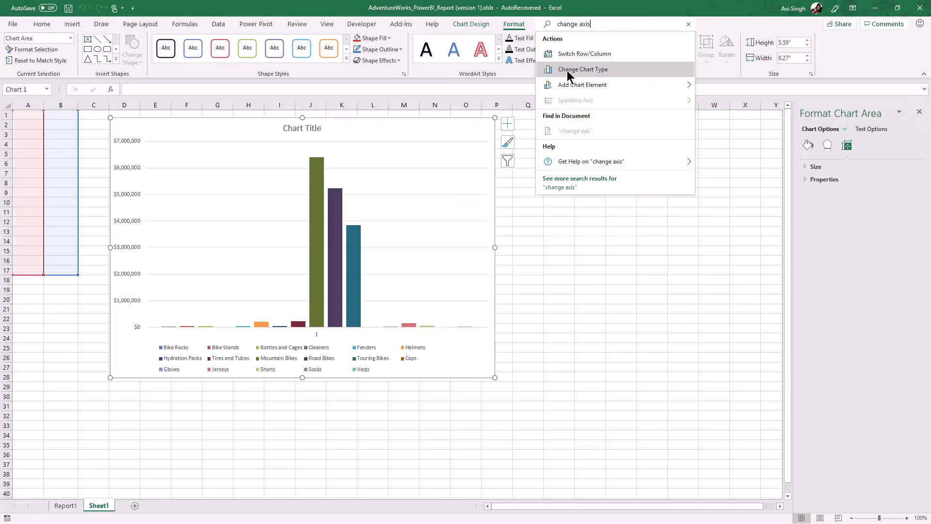
# Dismiss the Excel command search and return to the Power BI report.
pyautogui.press('Escape')
pyautogui.click(876, 15)
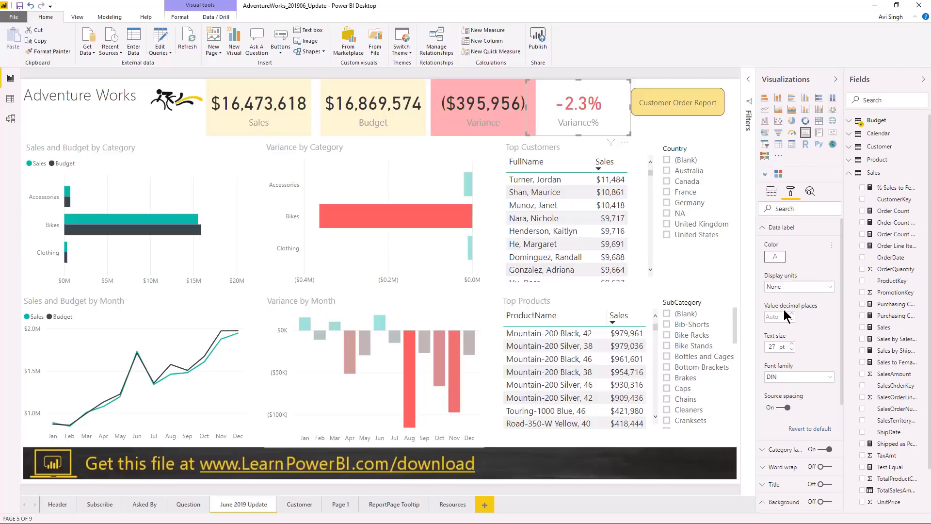
# Exclude (Blank) from the Country slicer's Country filter.
pyautogui.moveTo(575, 219)
pyautogui.click(667, 170)
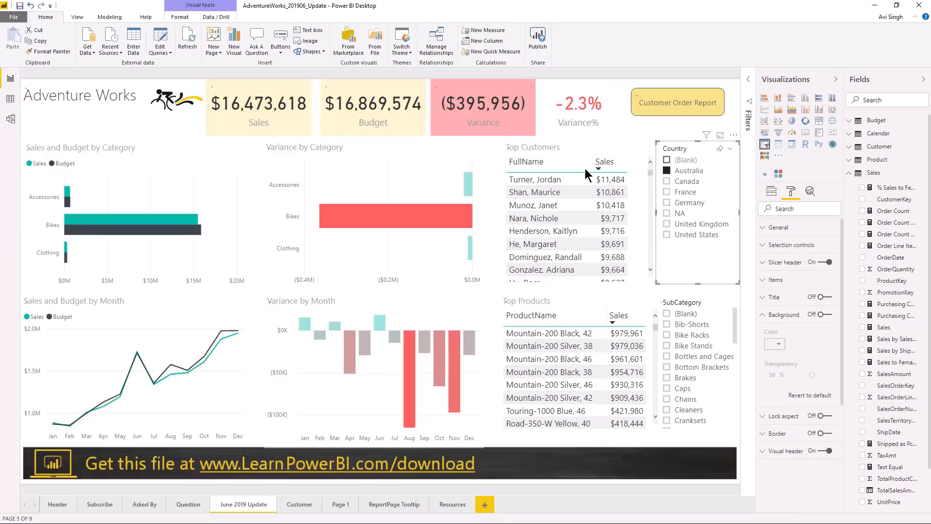
pyautogui.click(752, 98)
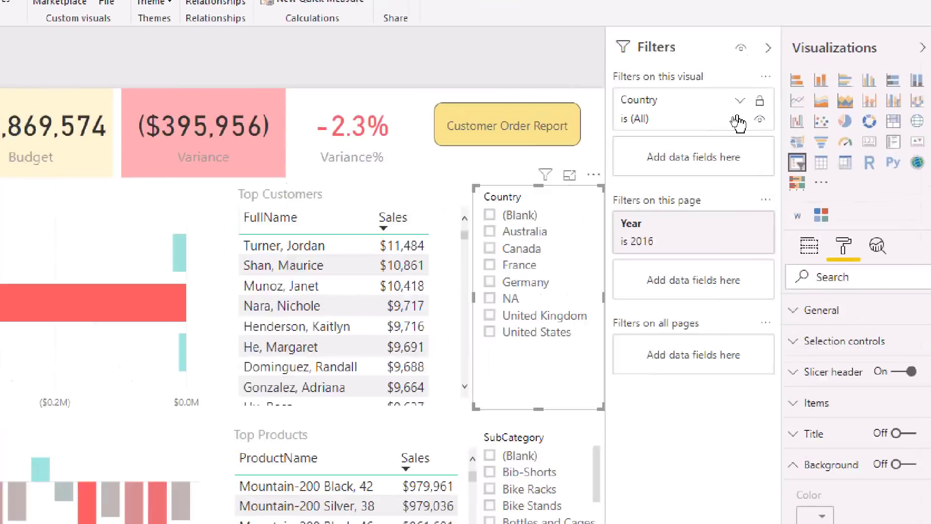
pyautogui.click(737, 107)
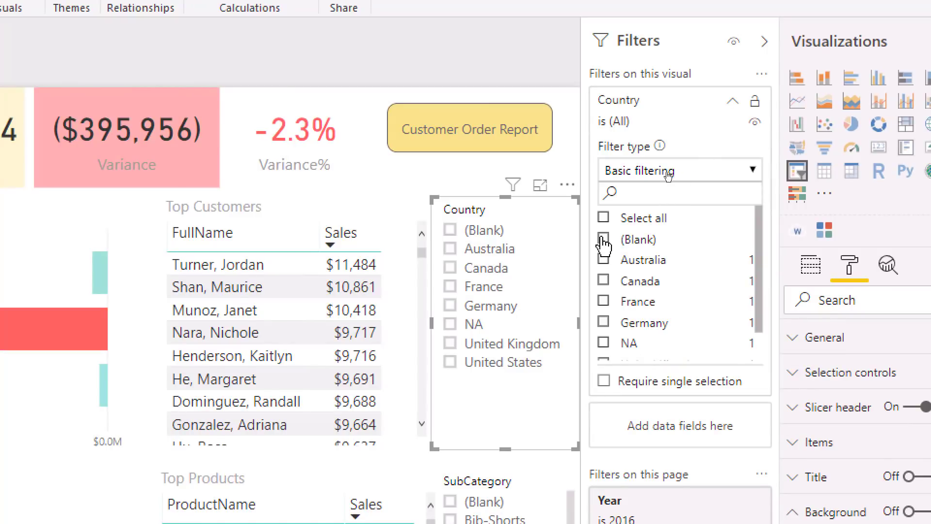
pyautogui.click(604, 217)
pyautogui.click(605, 241)
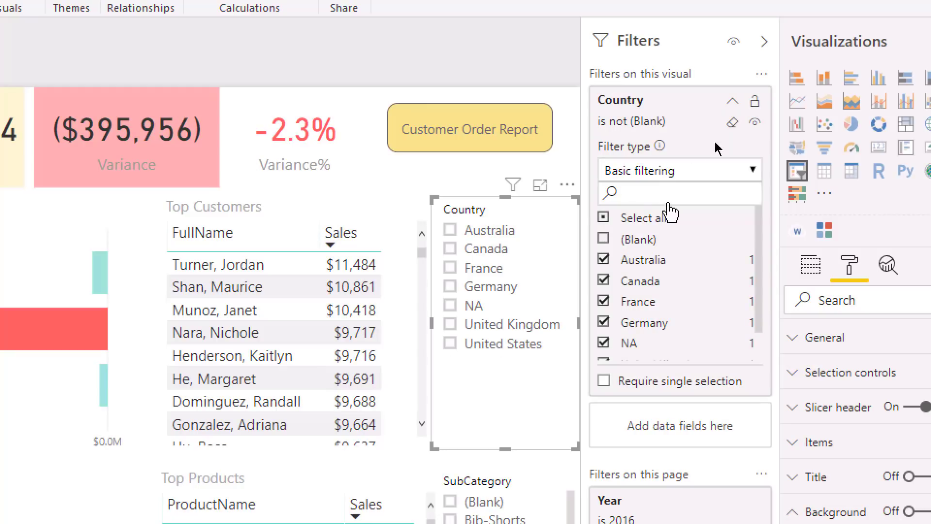
pyautogui.click(696, 120)
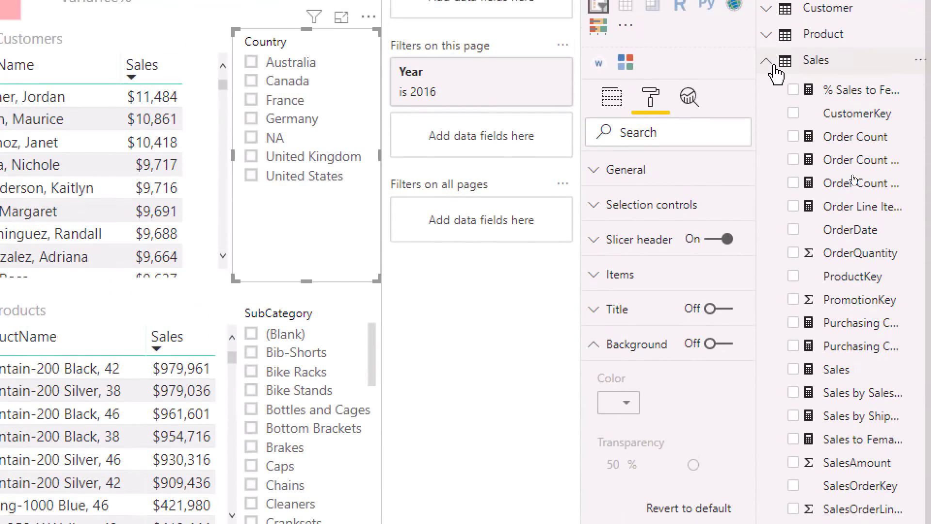
# Add the Territories Group field as a visual-level filter on the Country slicer.
pyautogui.click(772, 64)
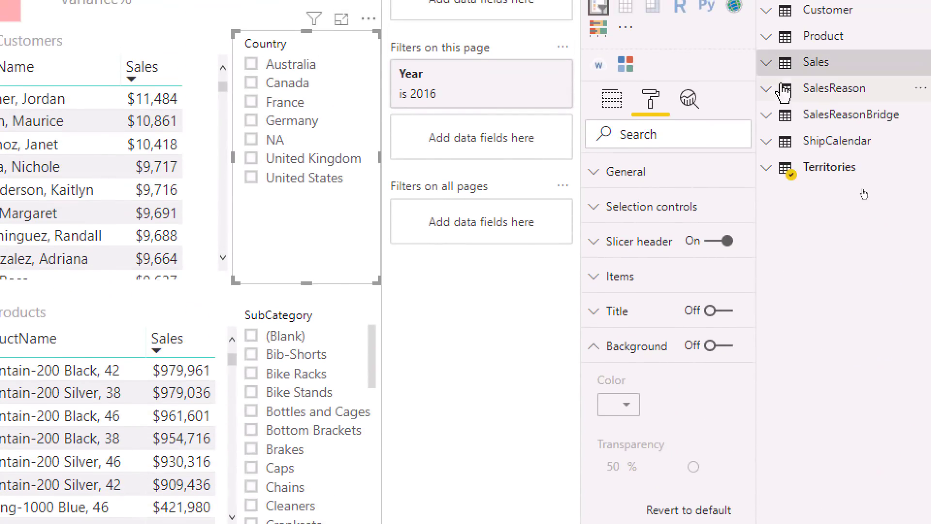
pyautogui.click(773, 167)
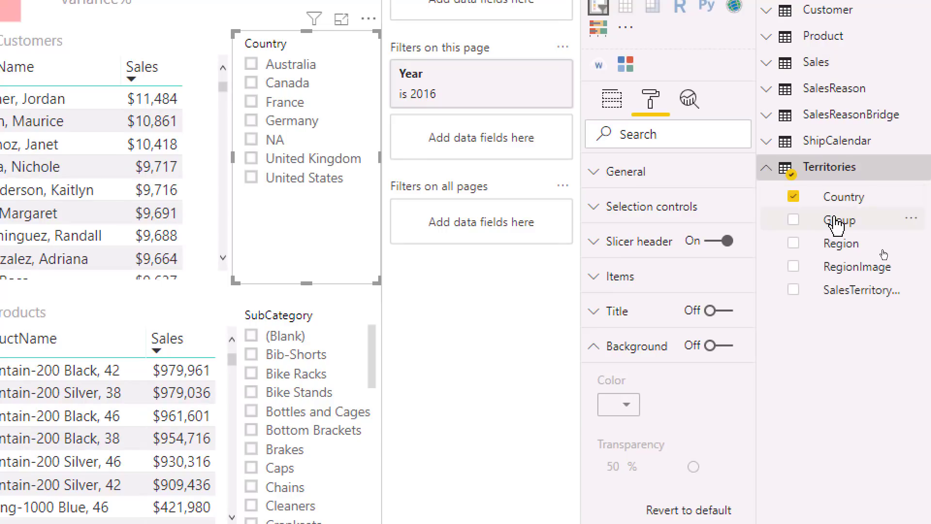
pyautogui.moveTo(838, 225); pyautogui.dragTo(471, 118)
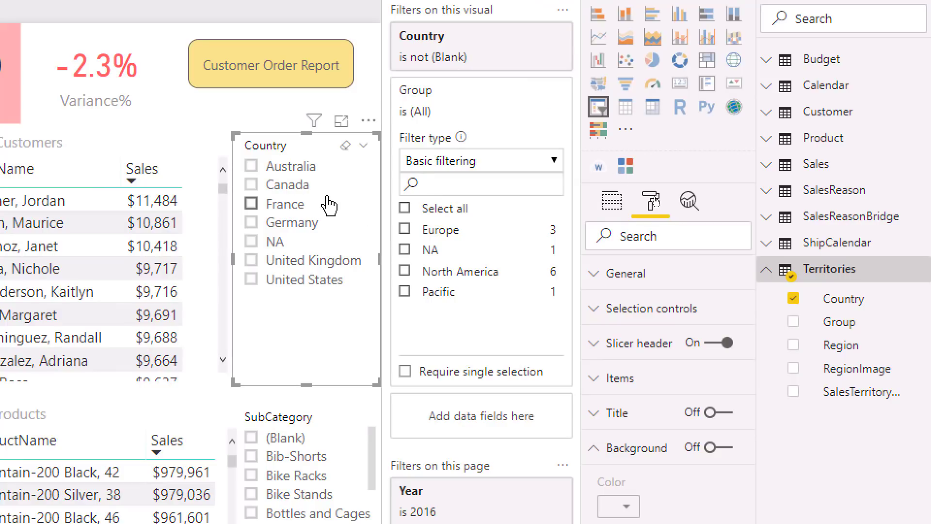
# Tick Europe in the Country slicer's Group filter card.
pyautogui.click(455, 230)
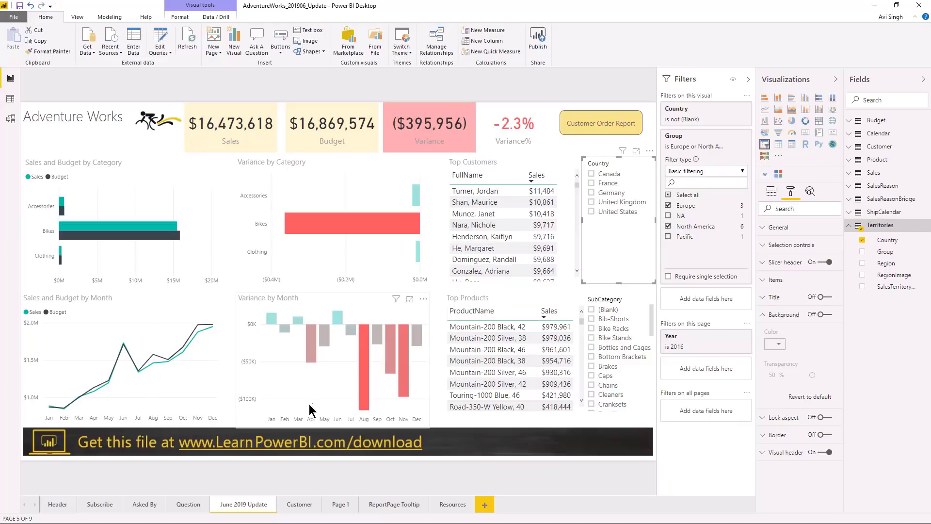
# Apply a Variance-based red-to-teal color scale to the Variance by Month bar colors.
pyautogui.click(389, 364)
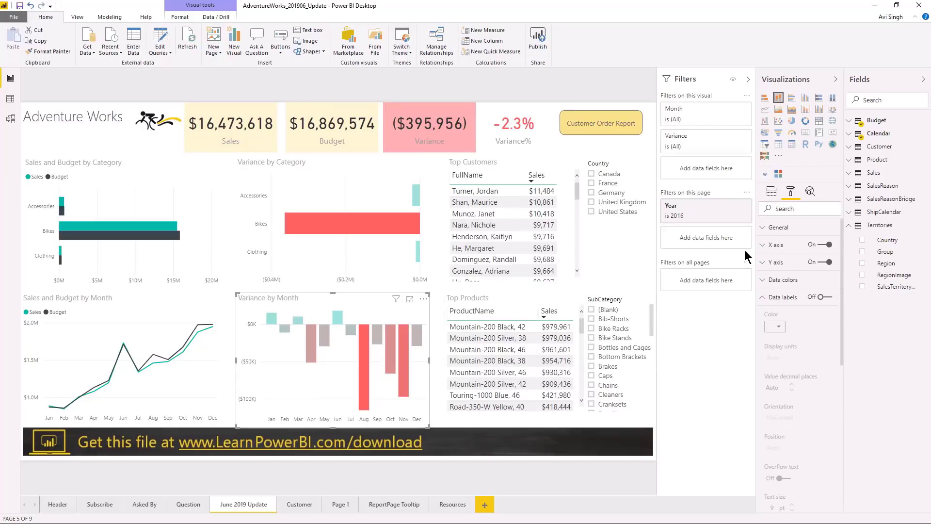
pyautogui.click(773, 285)
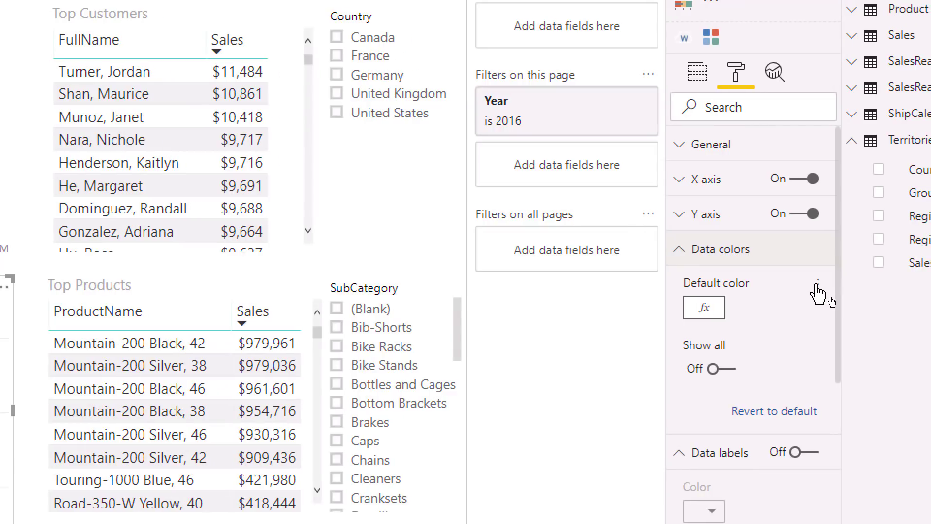
pyautogui.click(818, 286)
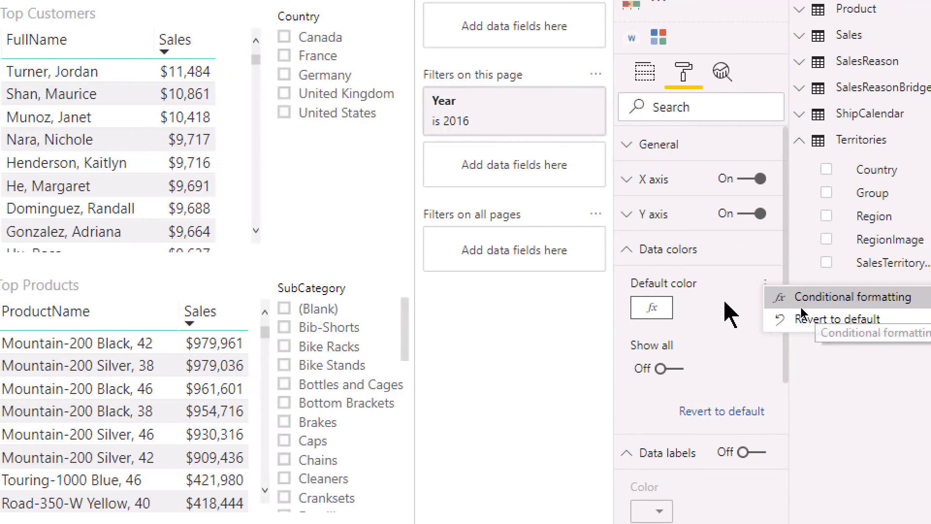
pyautogui.click(776, 307)
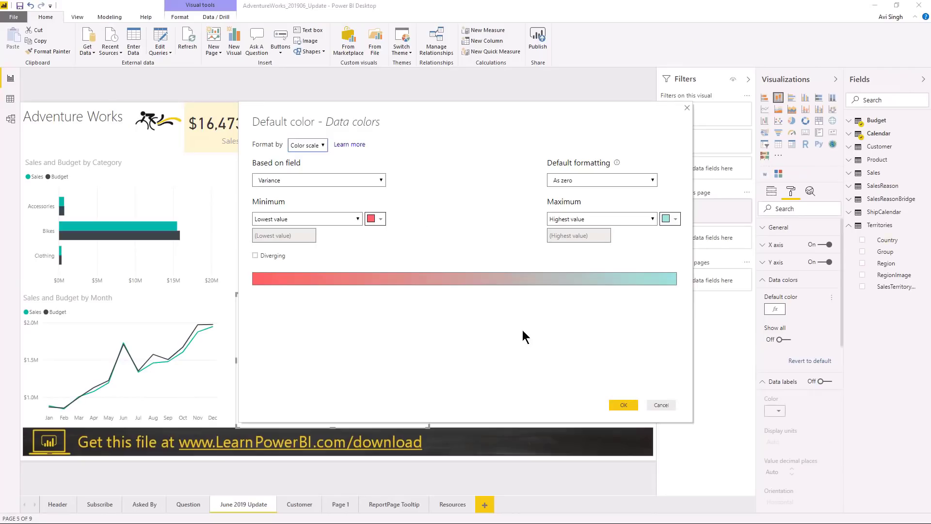
pyautogui.click(314, 147)
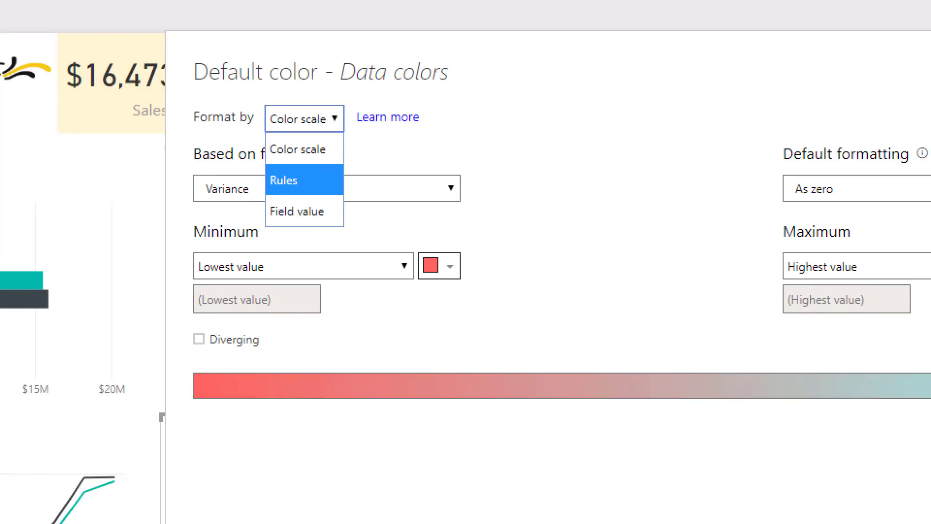
pyautogui.press('Escape')
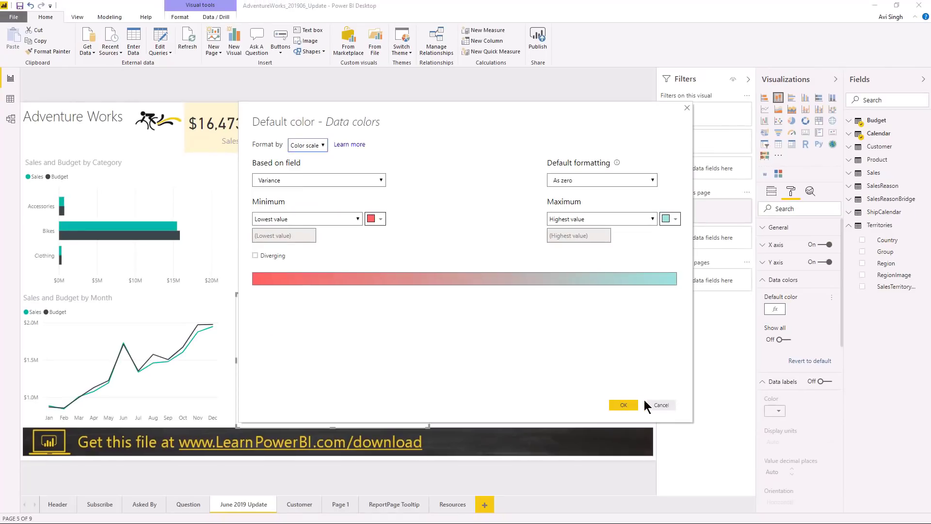
pyautogui.click(660, 405)
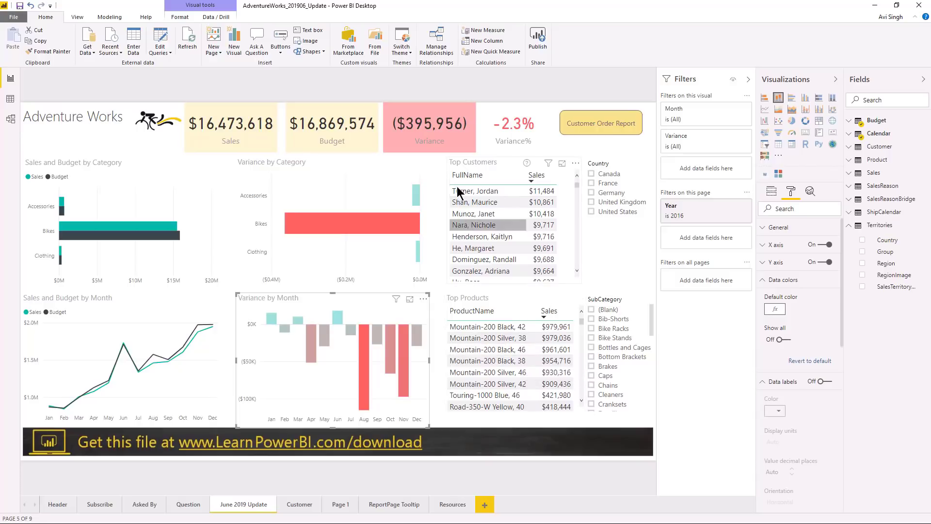
pyautogui.click(624, 129)
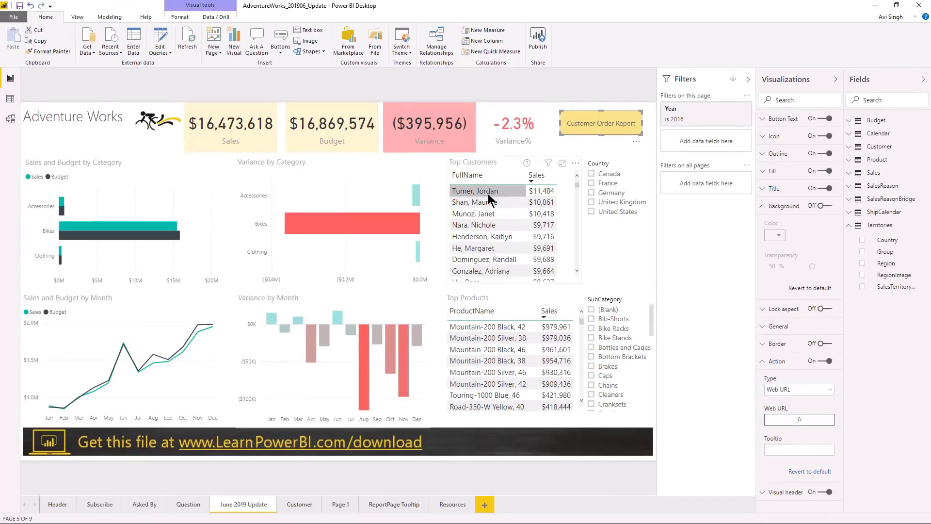
pyautogui.click(488, 192)
pyautogui.keyDown('ctrl'); pyautogui.click(594, 128); pyautogui.keyUp('ctrl')
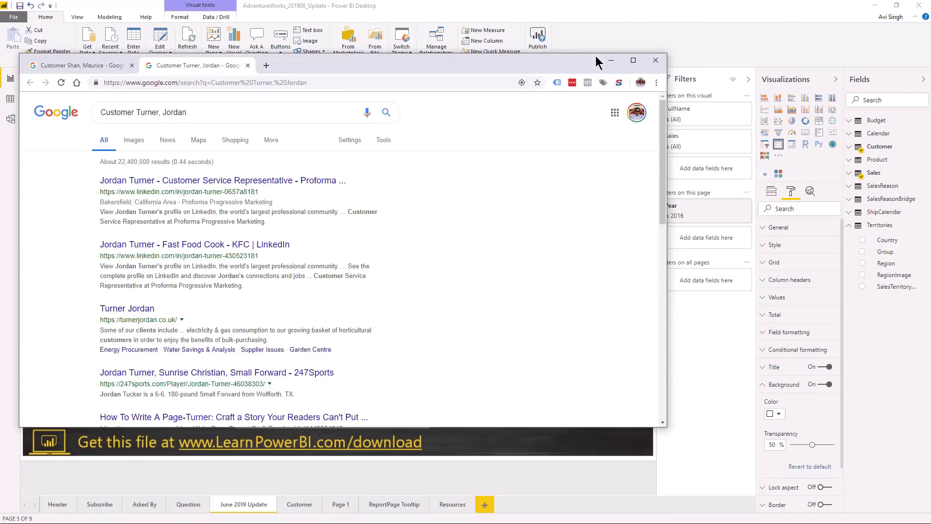
pyautogui.click(610, 60)
pyautogui.click(480, 214)
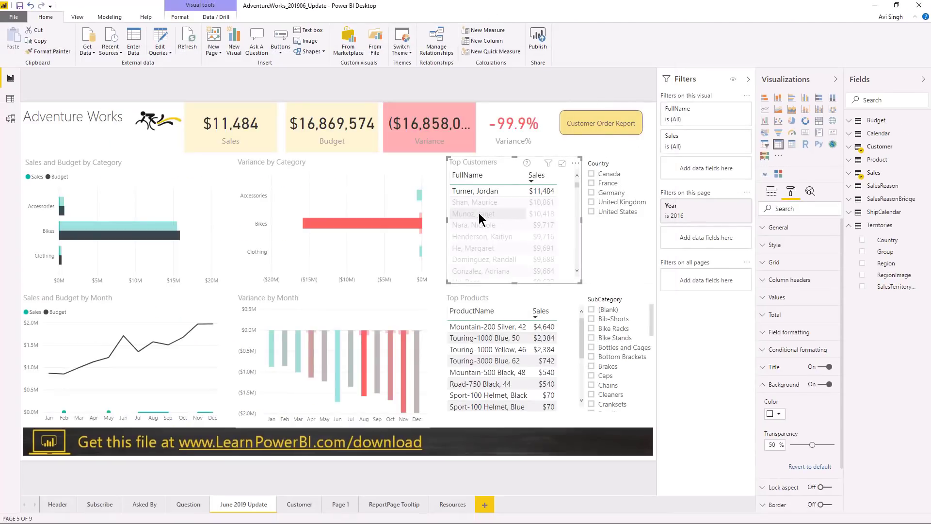
pyautogui.keyDown('ctrl'); pyautogui.click(600, 132); pyautogui.keyUp('ctrl')
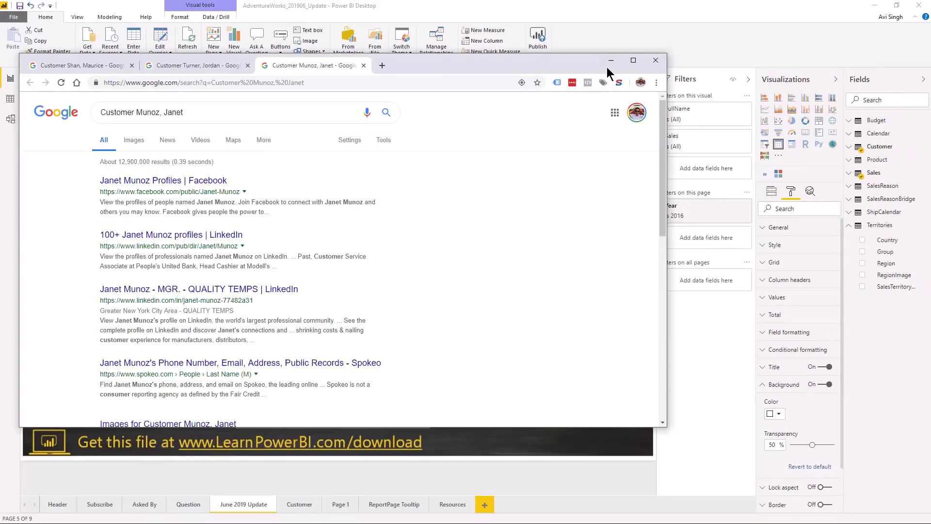
pyautogui.click(611, 61)
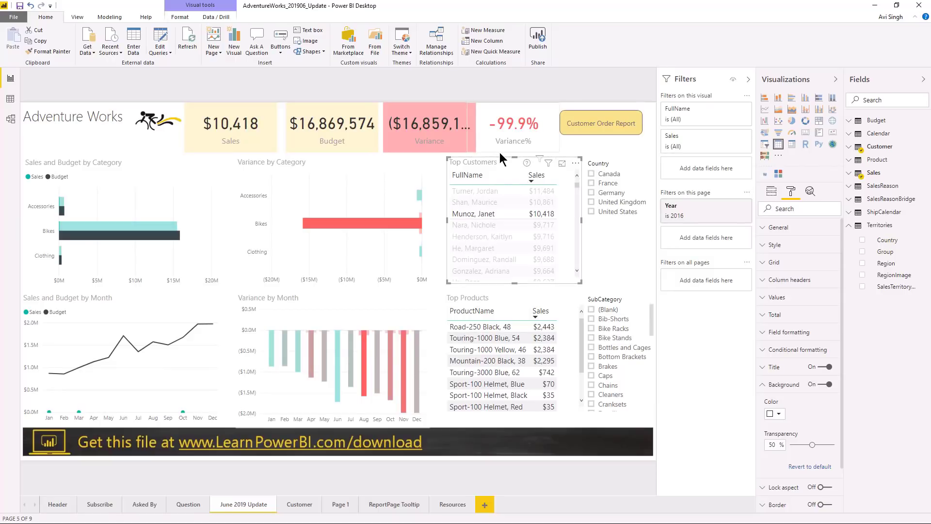
# Review the Variance card's Background settings, then expand the Variance% card's Data label options.
pyautogui.click(462, 146)
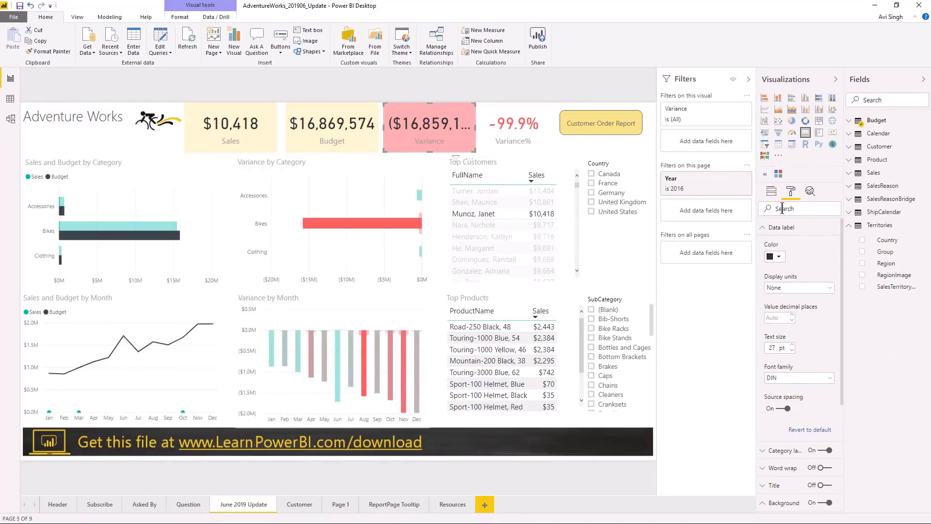
pyautogui.click(772, 229)
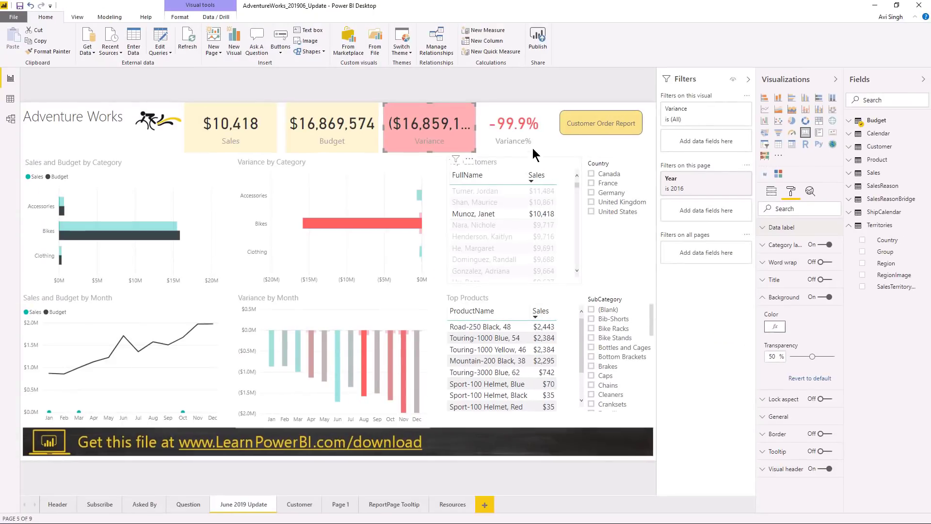
pyautogui.click(535, 150)
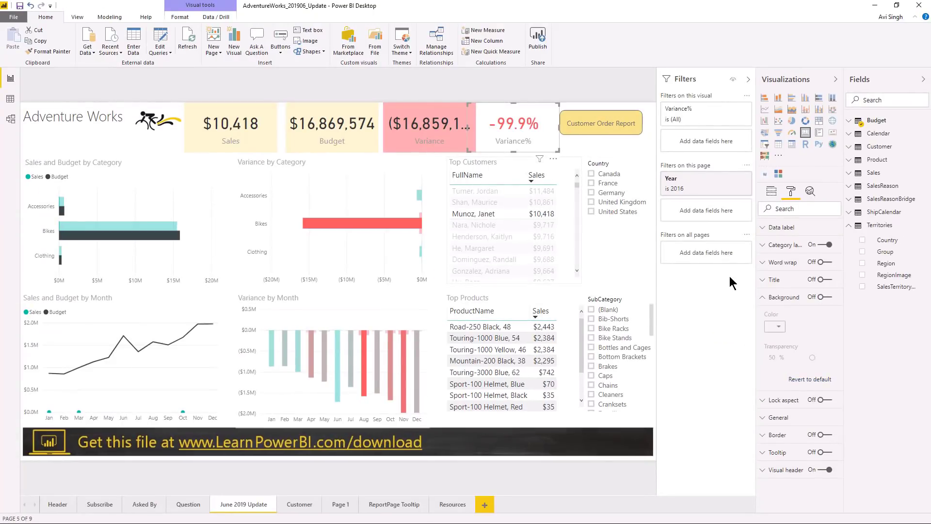
pyautogui.click(765, 228)
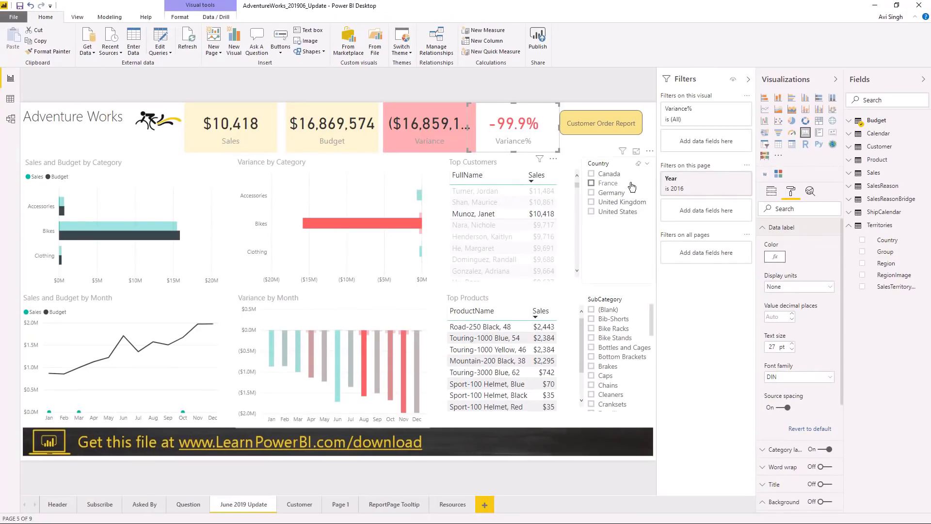
pyautogui.click(778, 258)
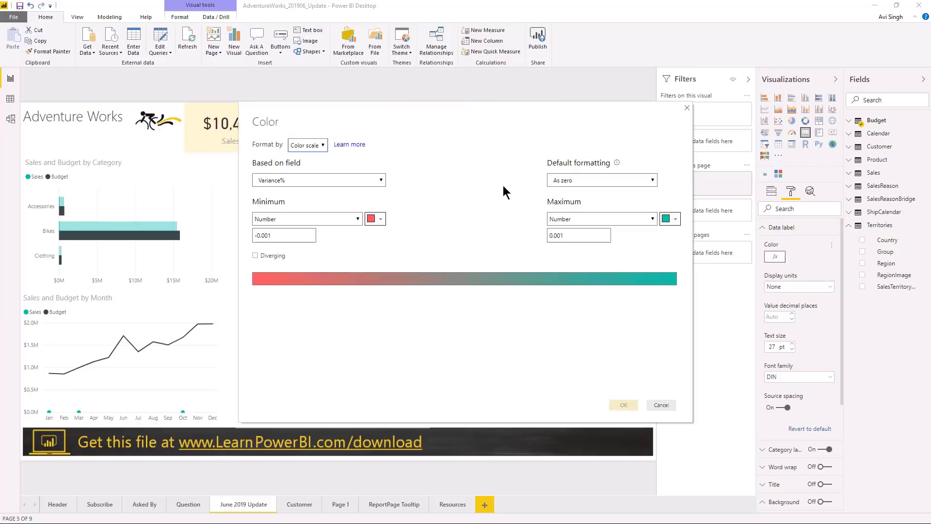
pyautogui.click(315, 149)
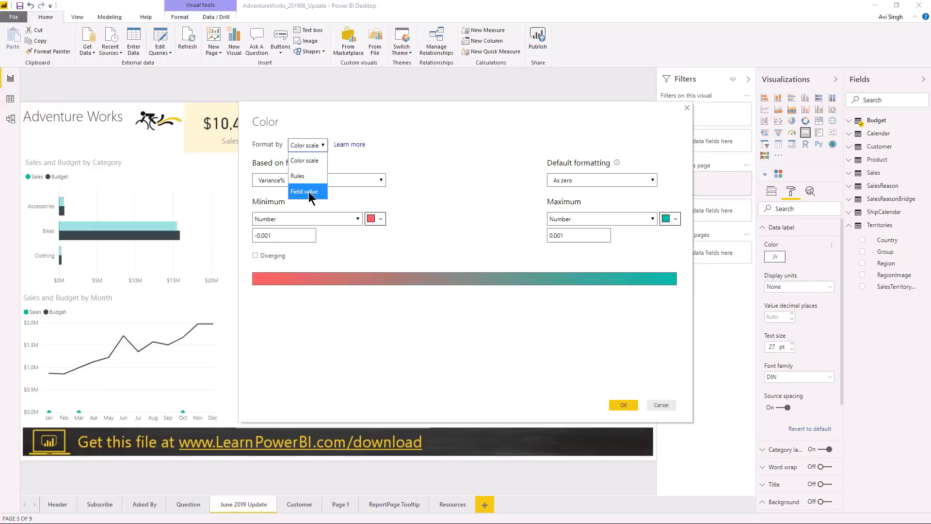
pyautogui.click(662, 405)
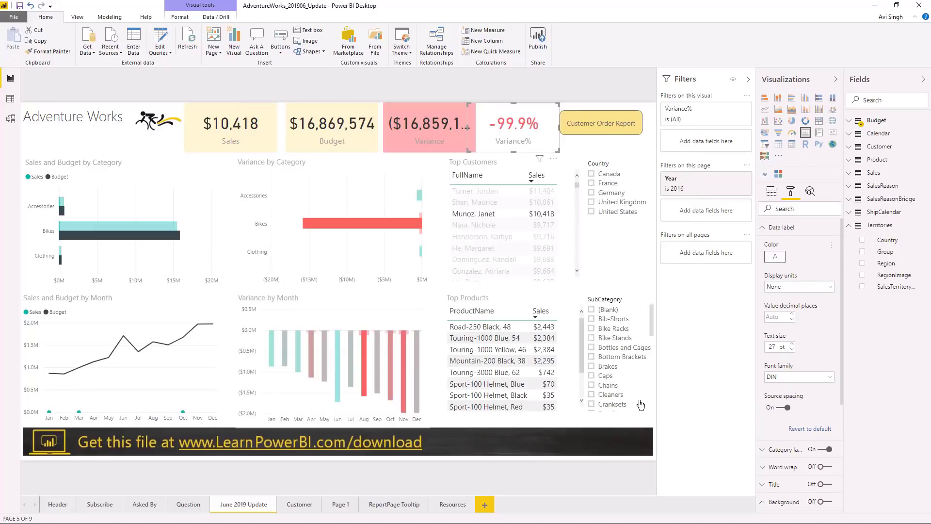
pyautogui.moveTo(372, 274)
pyautogui.click(408, 194)
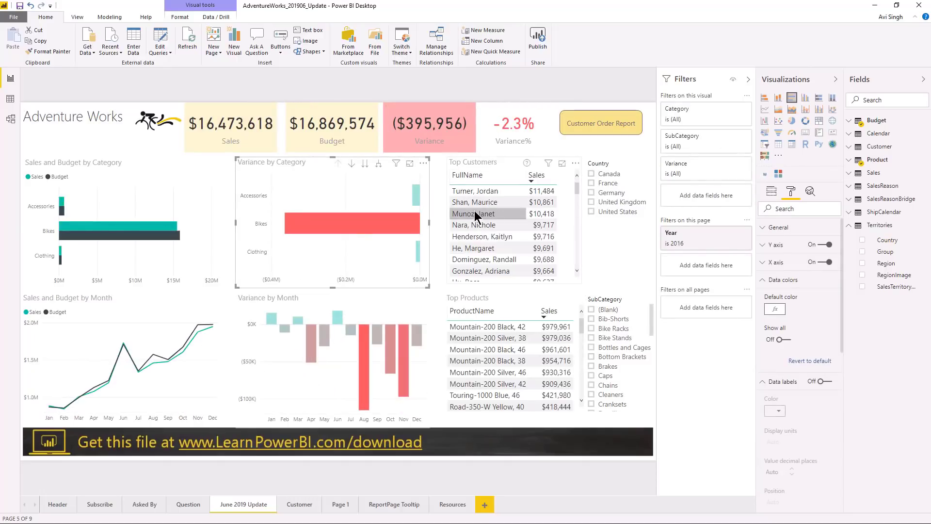
pyautogui.moveTo(332, 357)
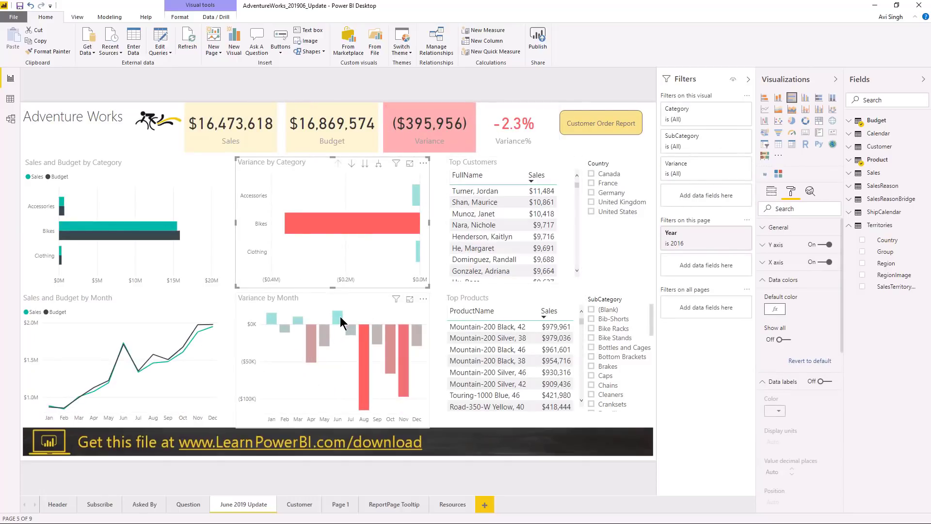
pyautogui.click(341, 323)
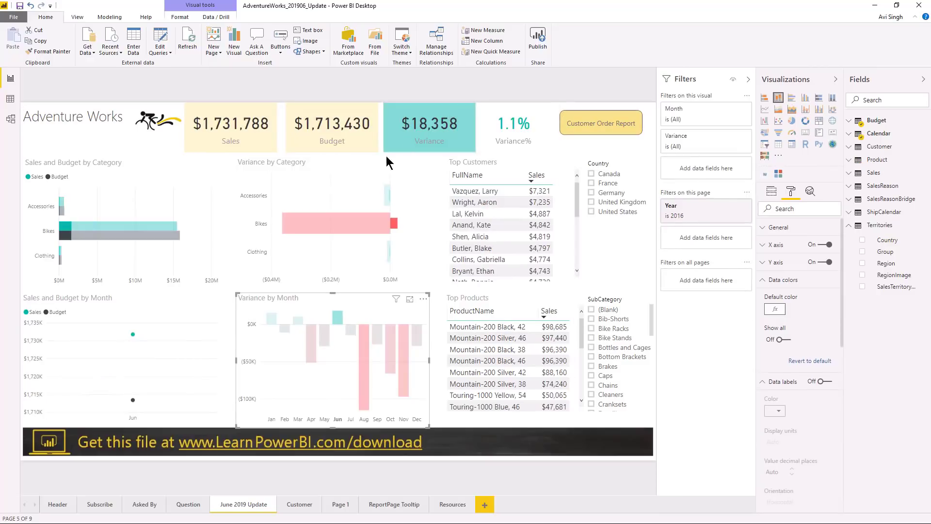
pyautogui.click(371, 320)
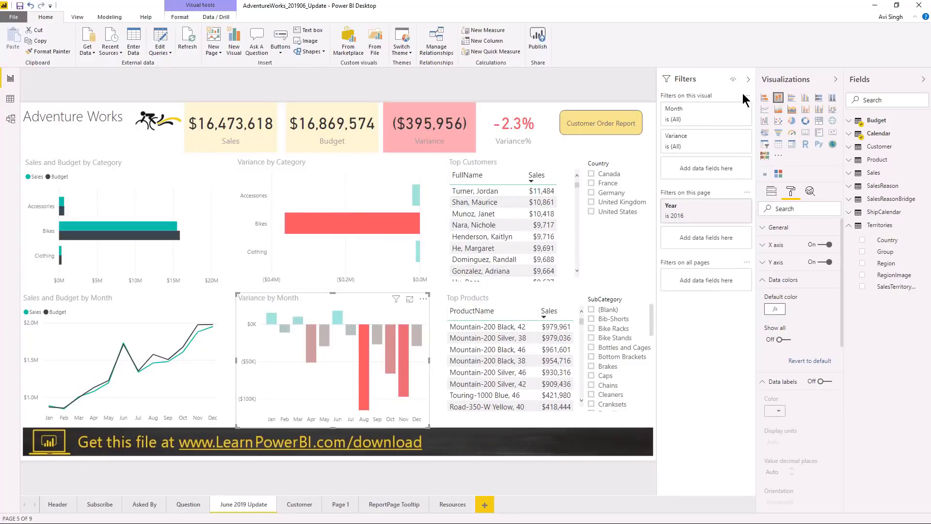
# Collapse the Filters, Visualizations and Fields panes to widen the canvas.
pyautogui.click(749, 80)
pyautogui.click(837, 79)
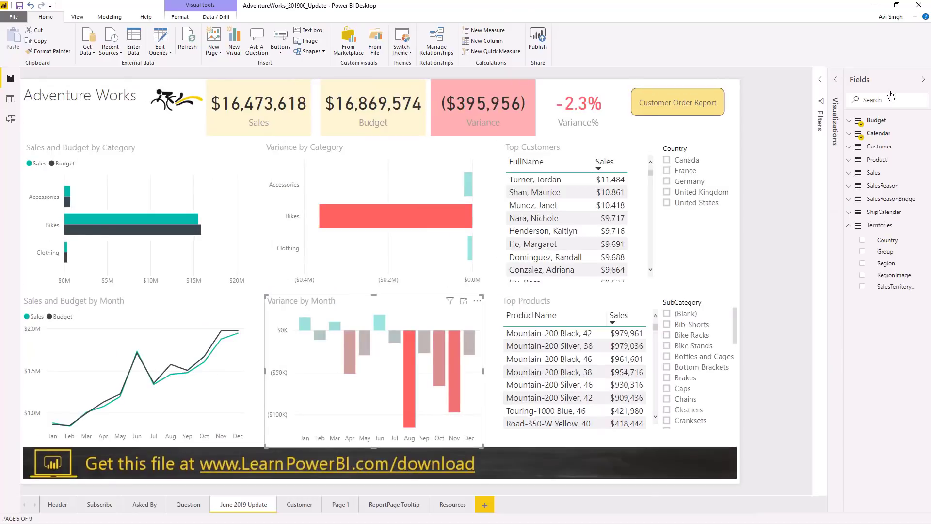
pyautogui.click(923, 80)
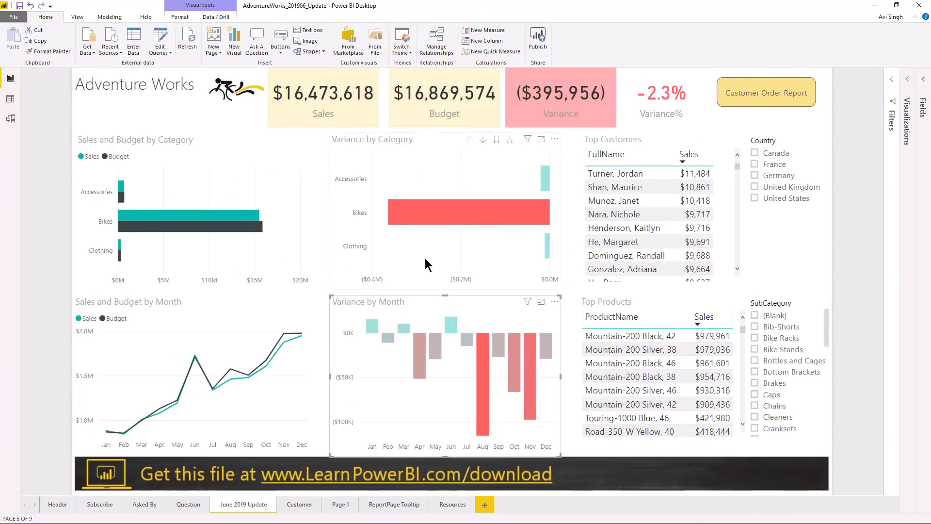
pyautogui.moveTo(567, 218)
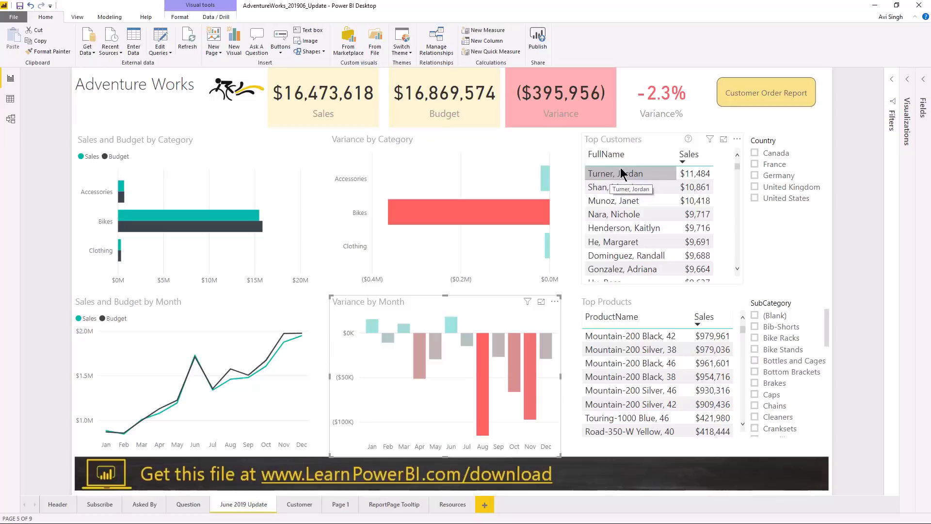
pyautogui.moveTo(533, 205)
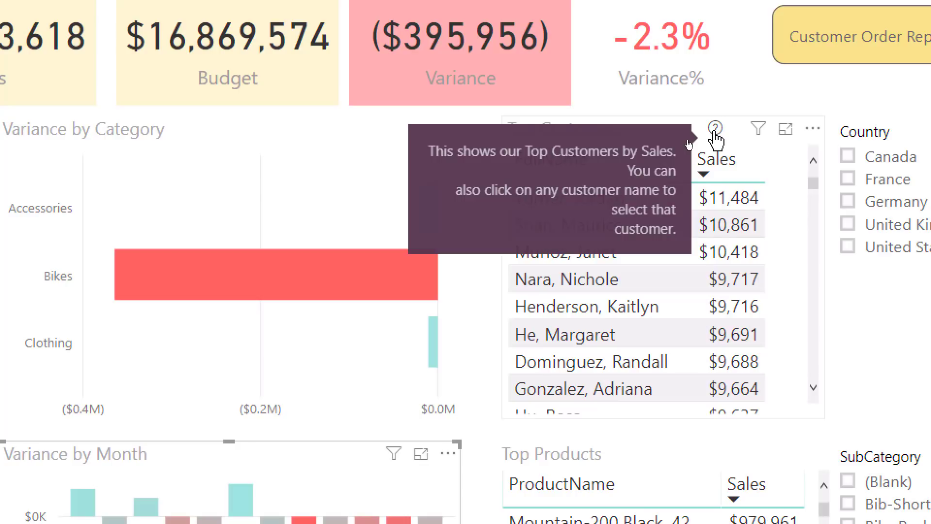
pyautogui.click(582, 268)
pyautogui.click(613, 260)
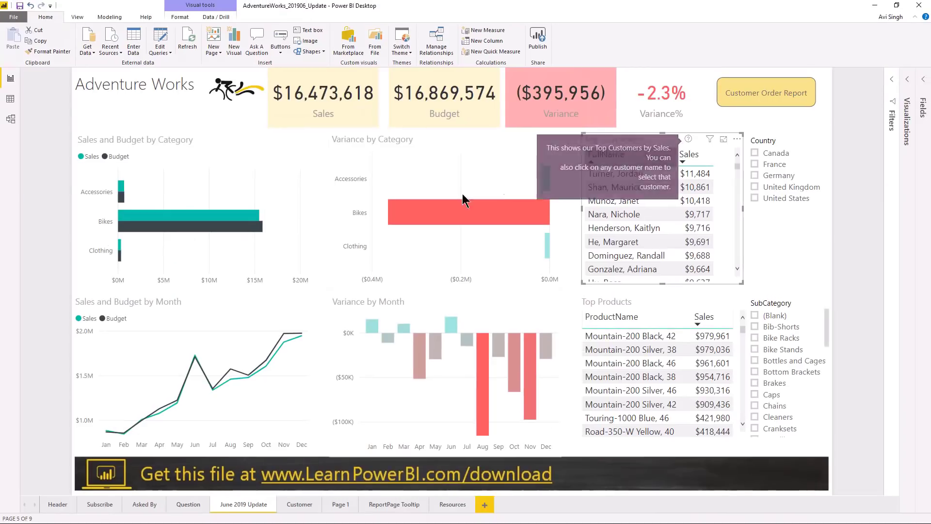
pyautogui.moveTo(277, 276)
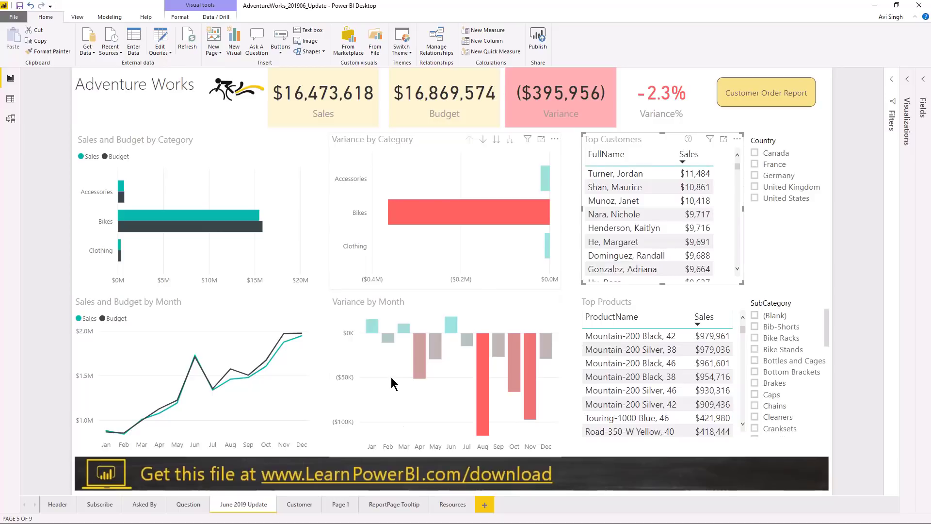
pyautogui.click(391, 508)
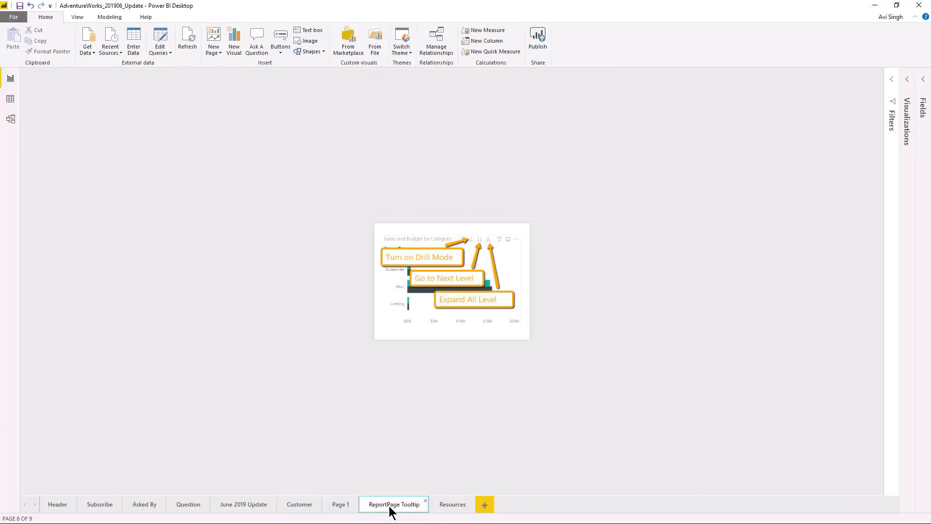
# Return to June 2019 Update and select the Sales and Budget by Category chart.
pyautogui.click(246, 506)
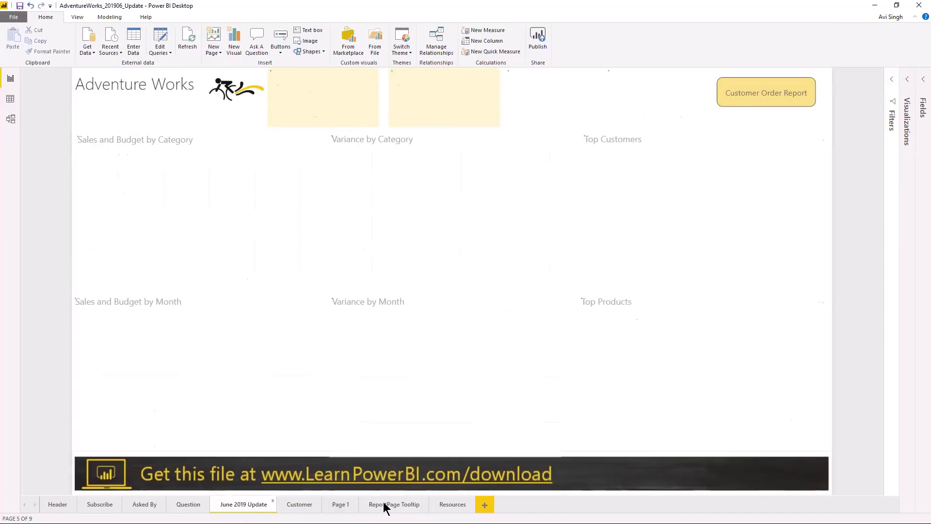
pyautogui.click(383, 502)
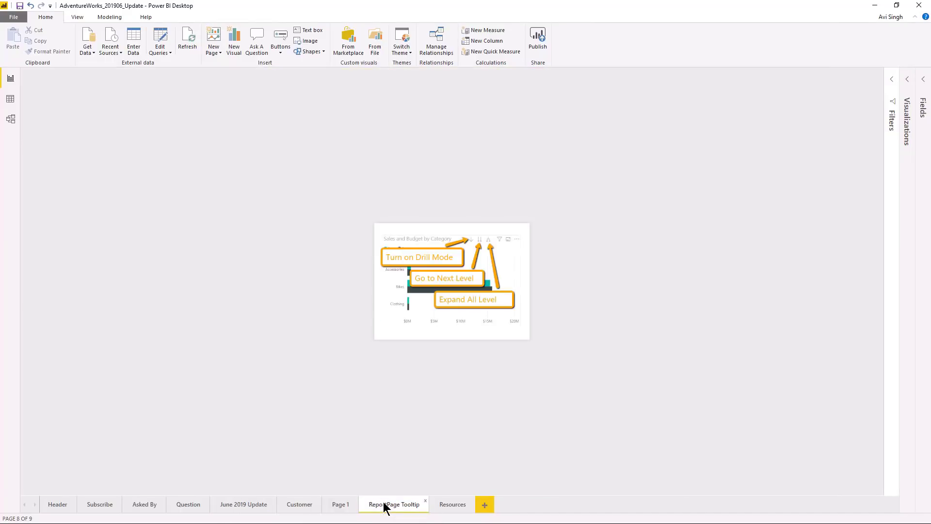
pyautogui.click(243, 509)
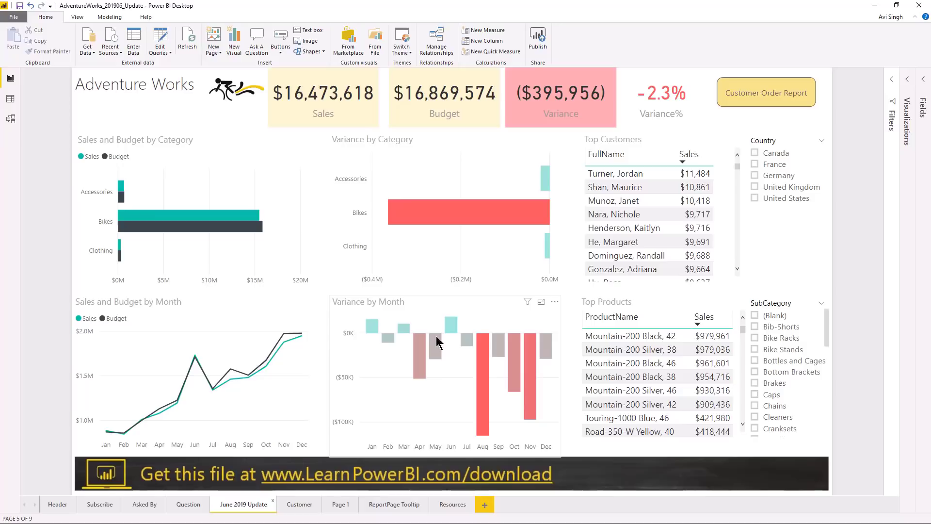
pyautogui.click(225, 183)
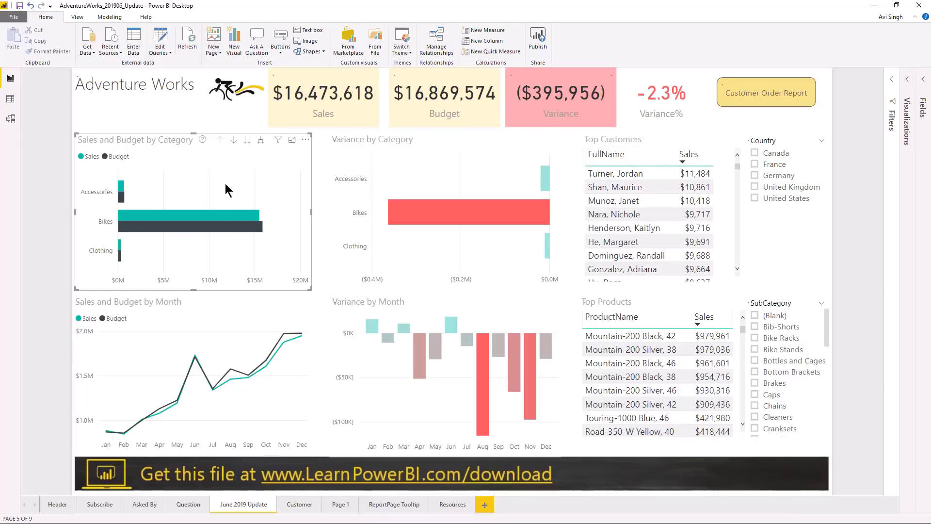